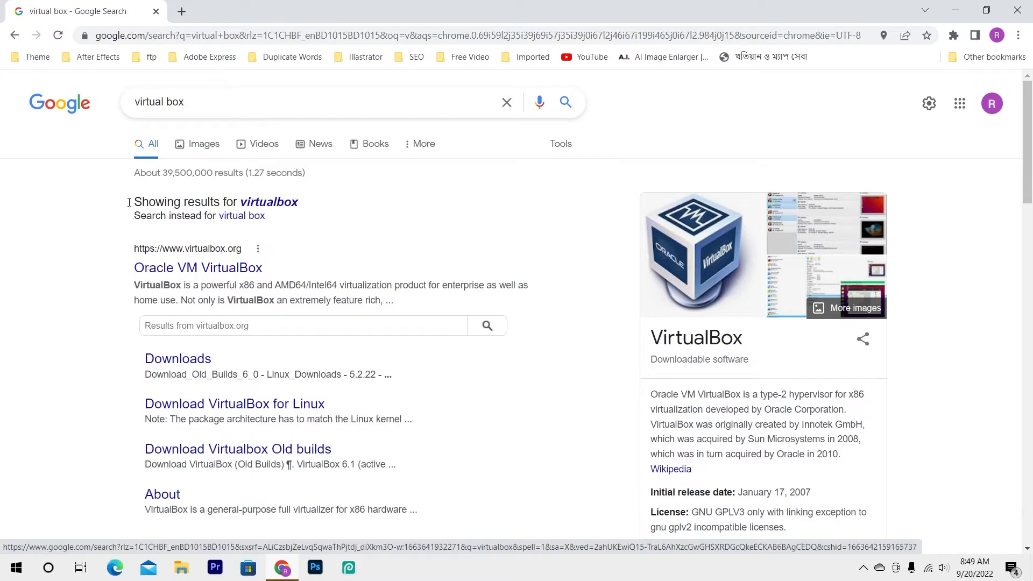
# Download the VirtualBox 6.1.38 installer for Windows hosts from the official VirtualBox website
pyautogui.click(200, 274)
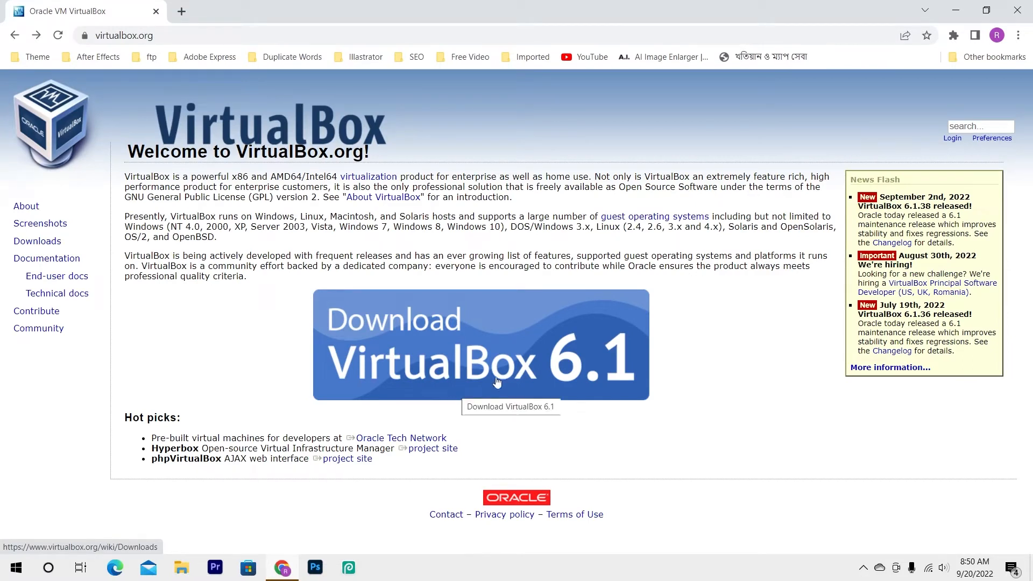
pyautogui.click(472, 350)
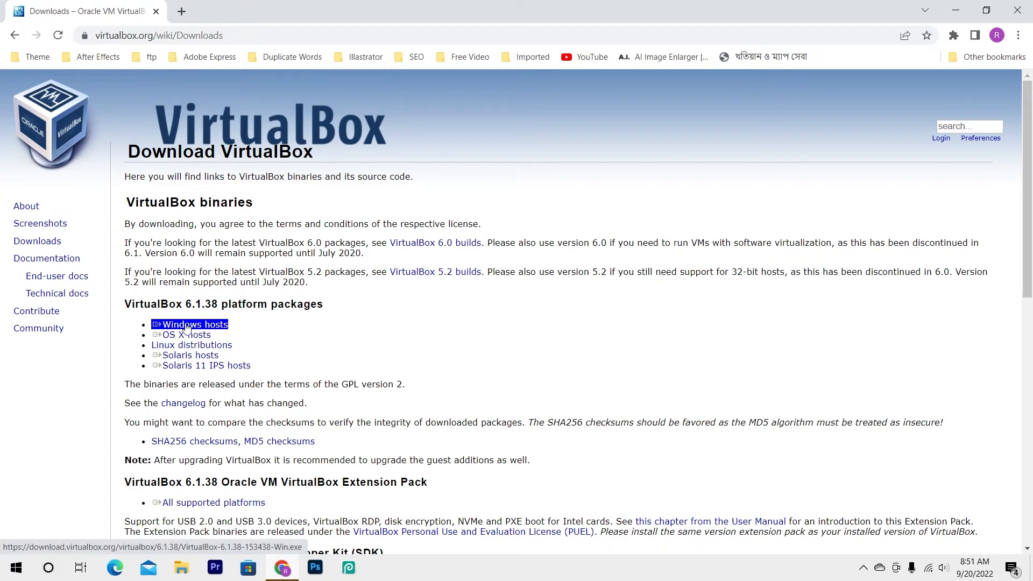
pyautogui.click(190, 329)
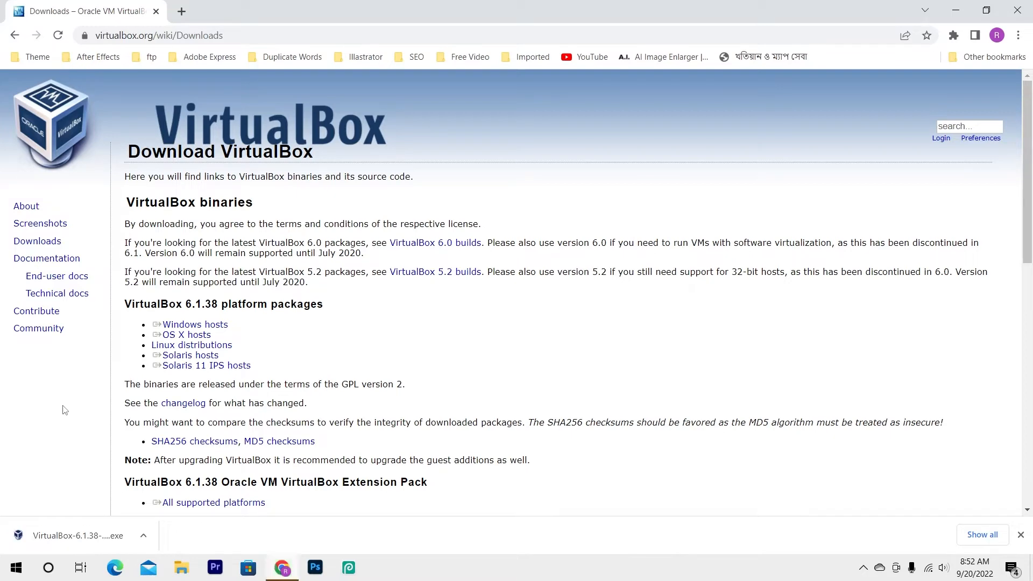
# Locate the downloaded VirtualBox 6.1.38 installer in its folder and run it
pyautogui.click(143, 535)
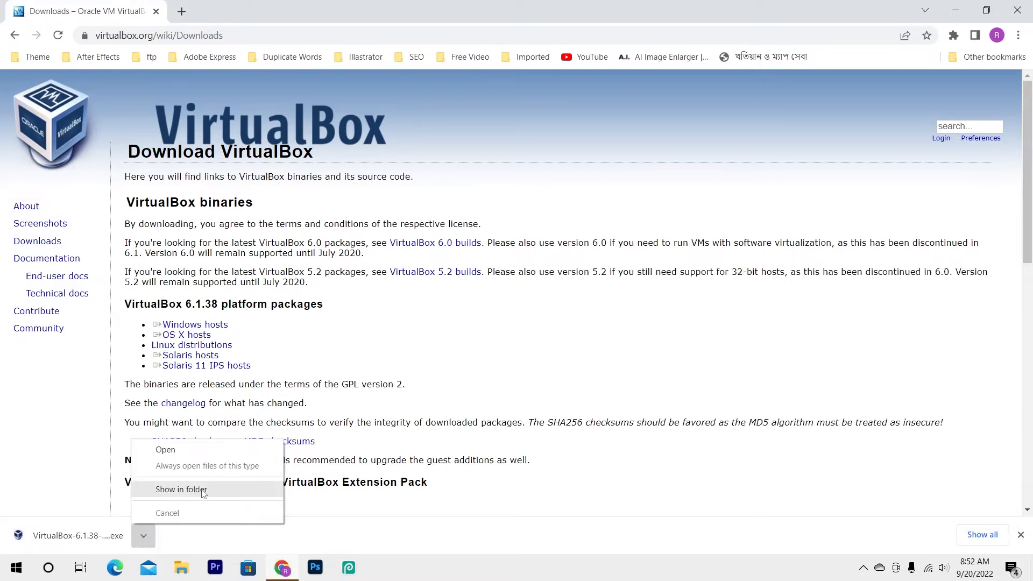
pyautogui.click(181, 489)
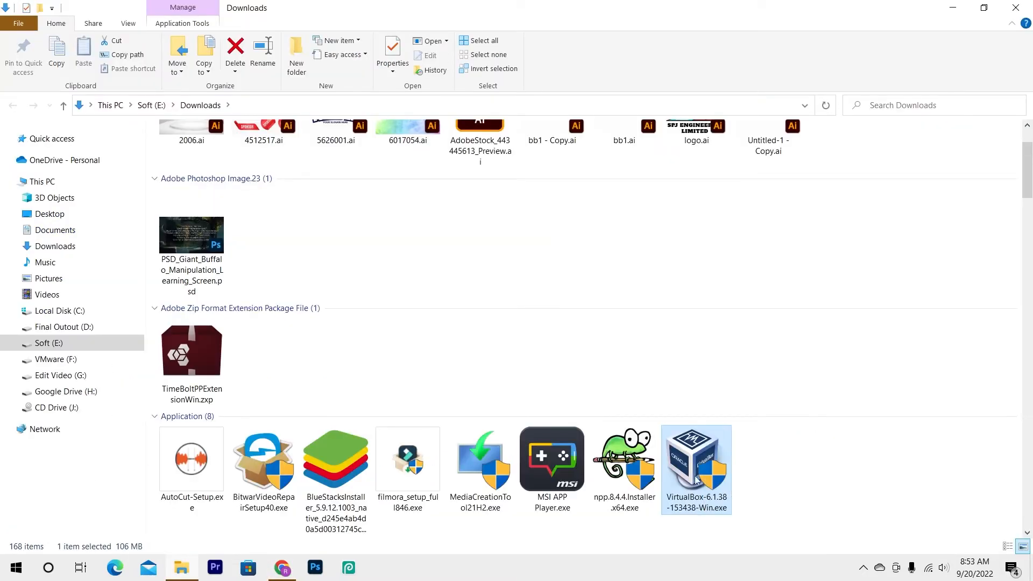
pyautogui.doubleClick(695, 467)
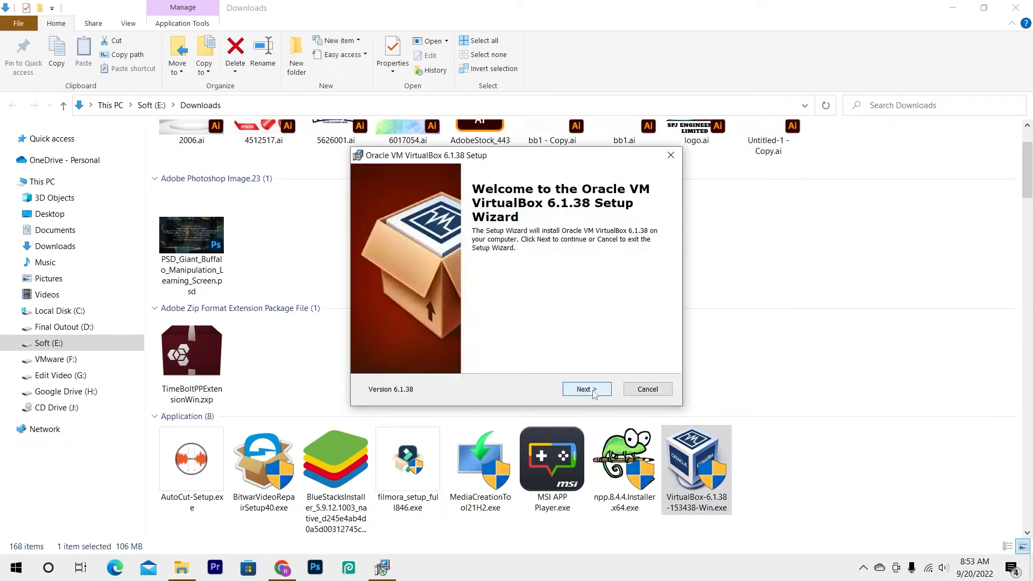
# Install VirtualBox 6.1.38 with the default features and location, accepting the network interface reset, and finish the setup wizard
pyautogui.click(587, 390)
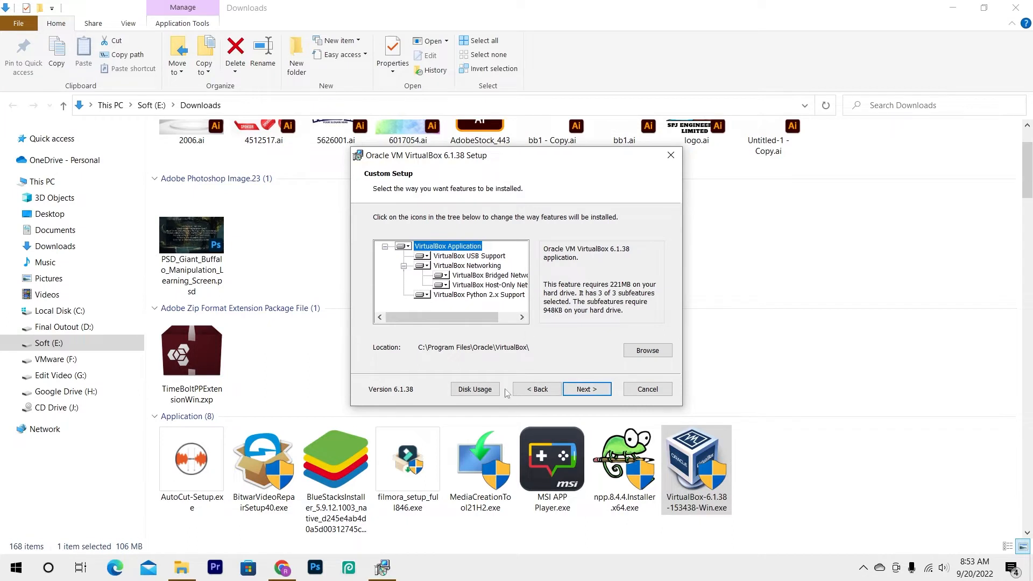
pyautogui.click(584, 394)
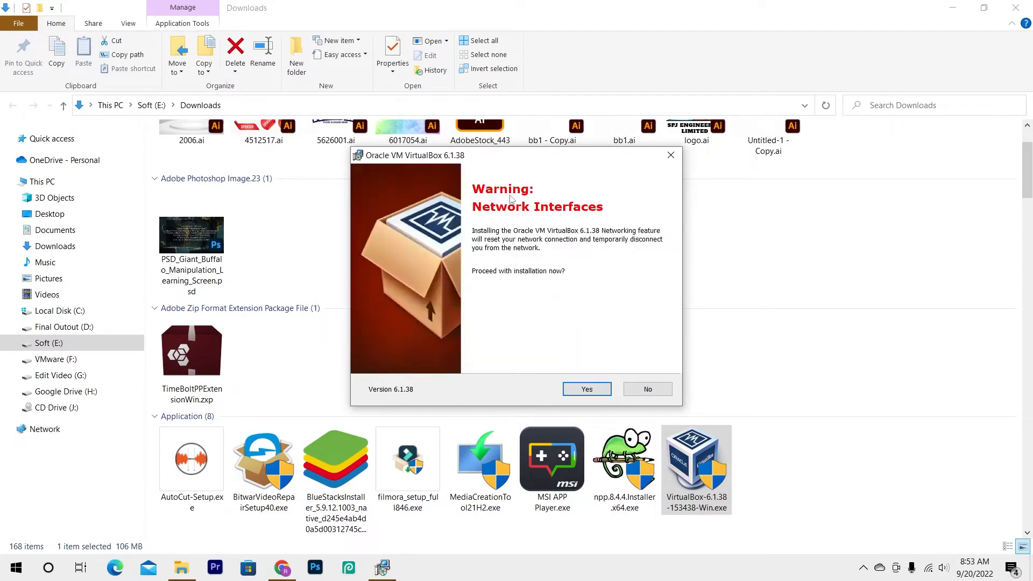
pyautogui.click(595, 395)
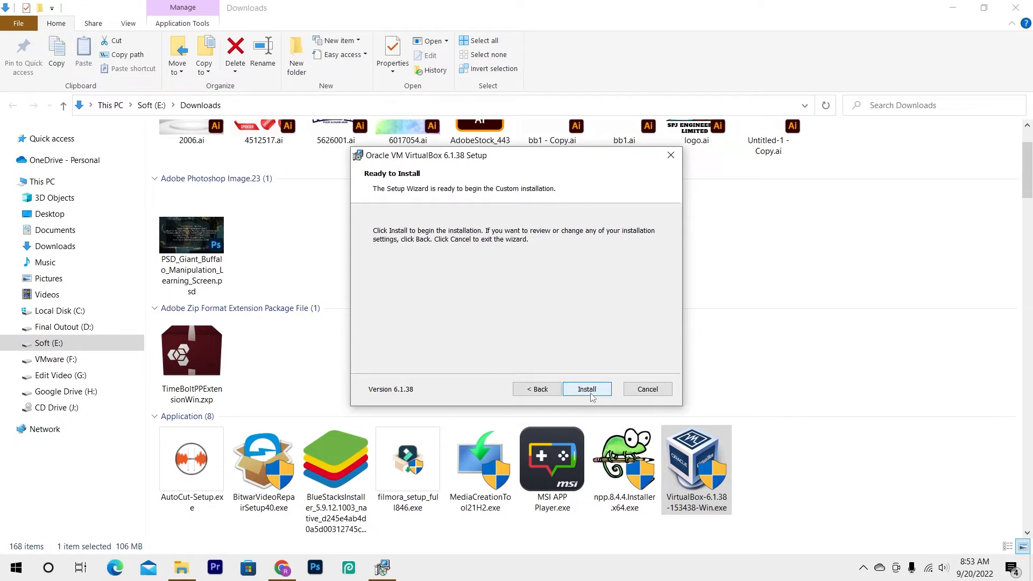
pyautogui.click(588, 390)
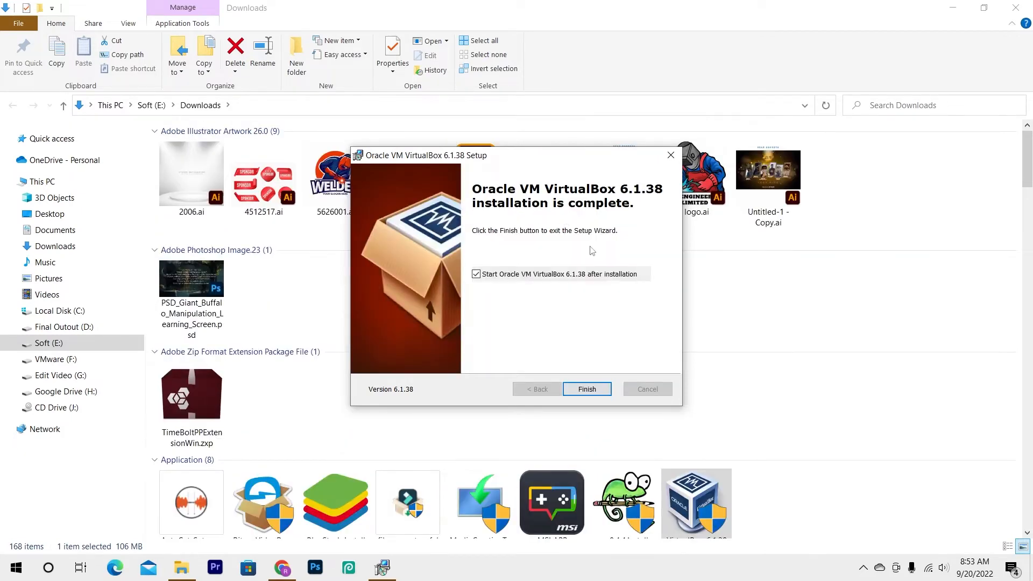
pyautogui.click(579, 390)
# Open Oracle VM VirtualBox and begin creating a new virtual machine named "win 8"
pyautogui.press('super')
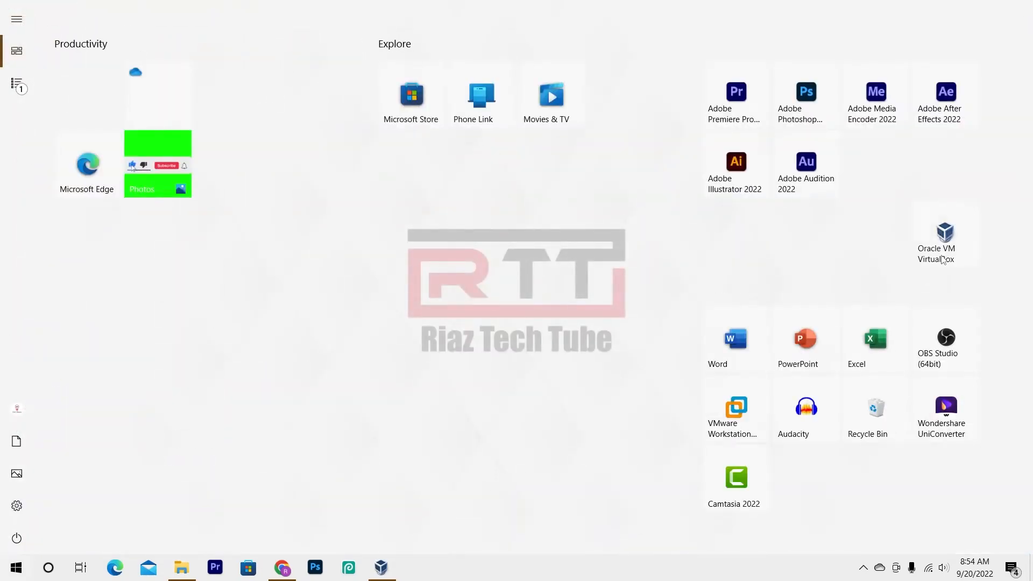
pyautogui.click(965, 242)
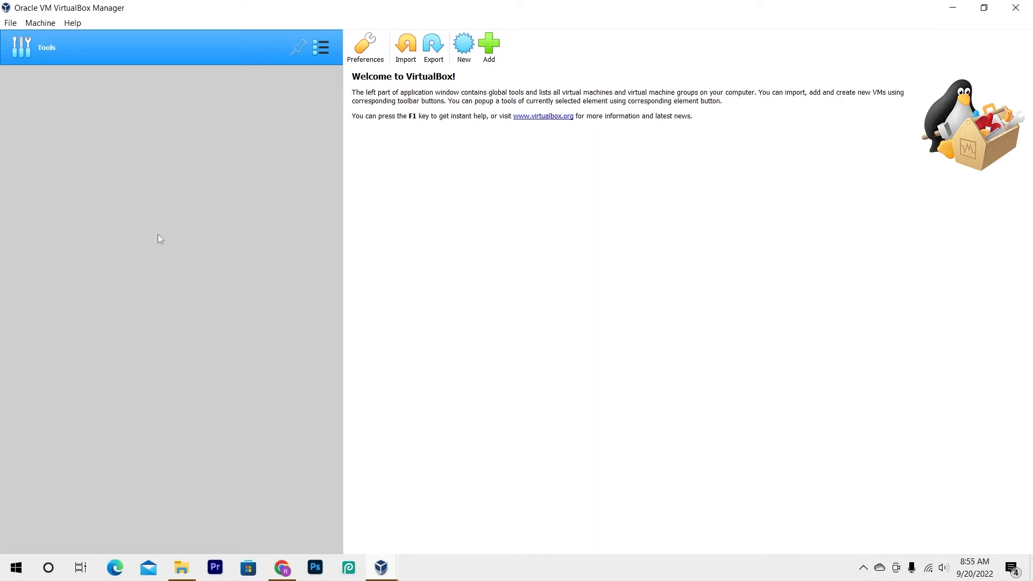
pyautogui.click(465, 52)
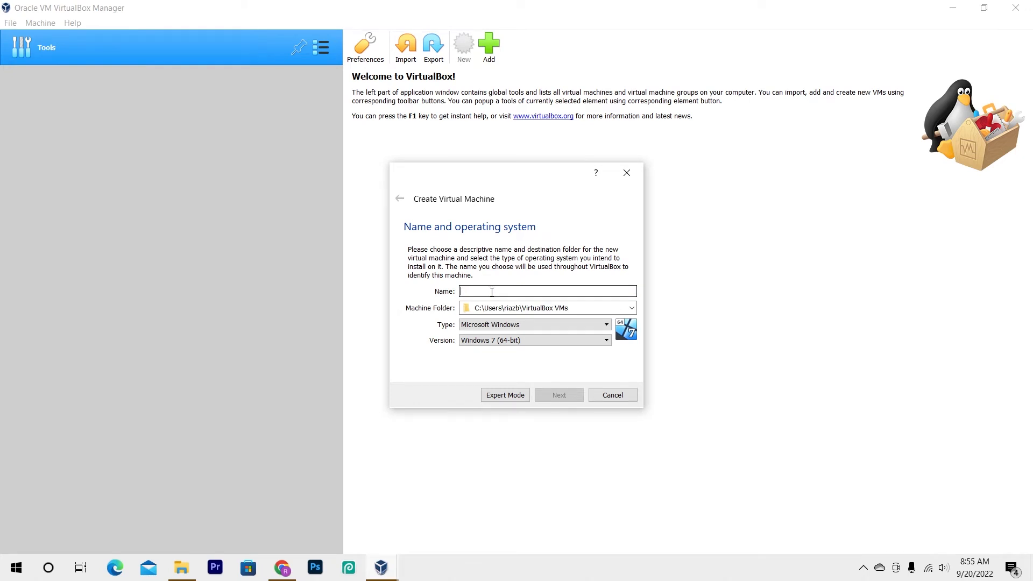
pyautogui.write('win 8')
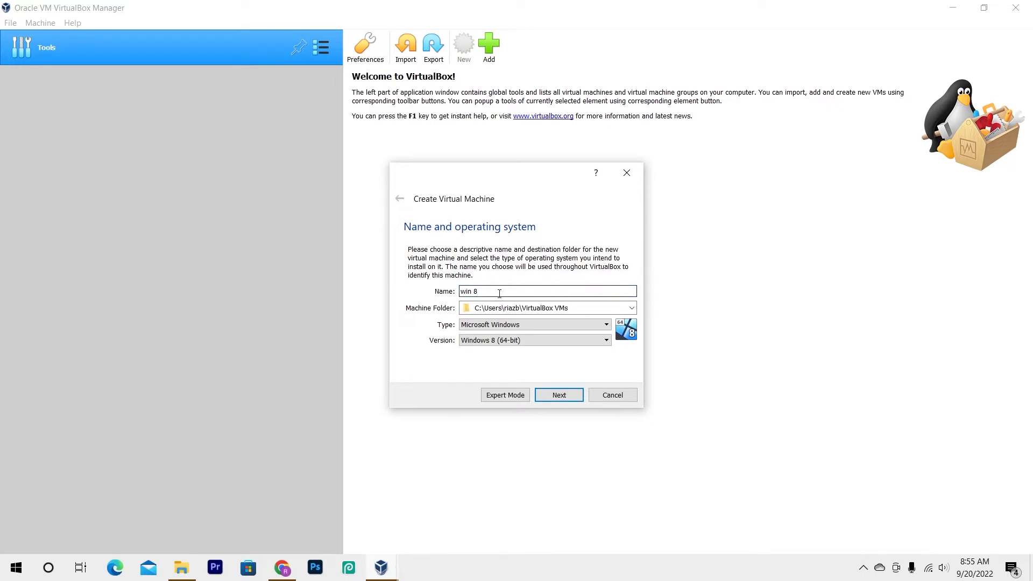
pyautogui.moveTo(486, 291); pyautogui.dragTo(451, 291)
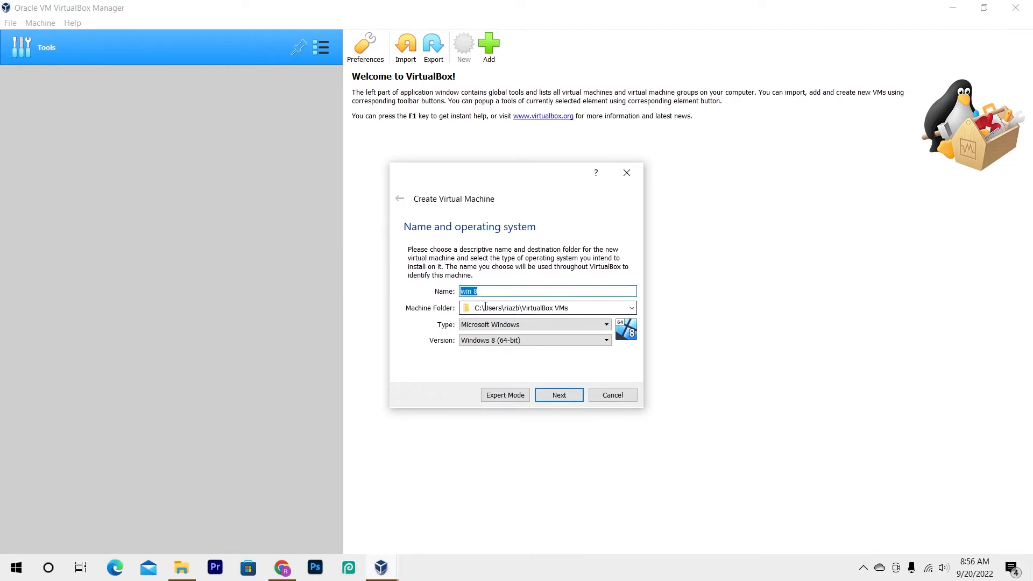
pyautogui.click(632, 309)
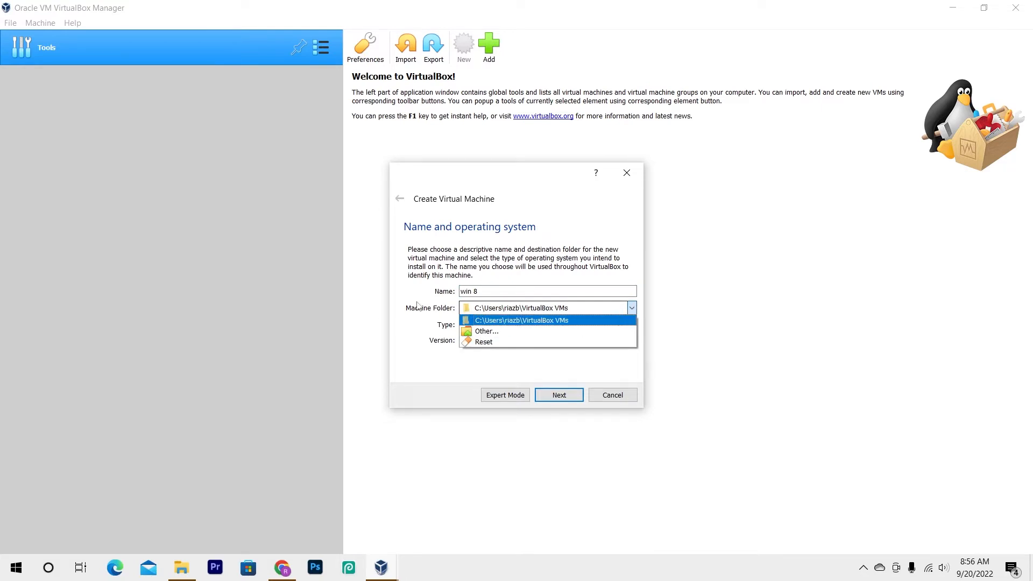
pyautogui.click(408, 352)
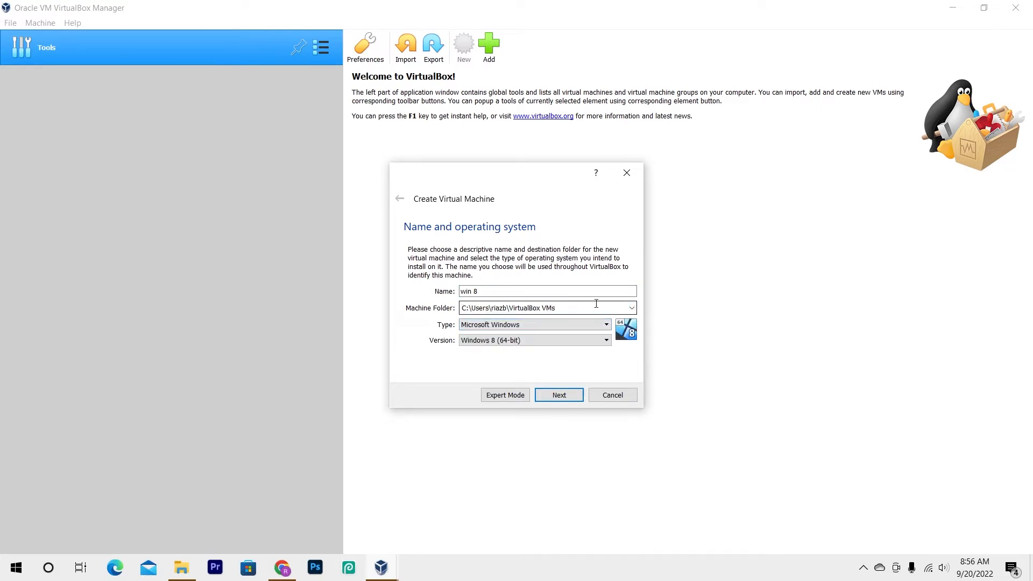
pyautogui.click(531, 330)
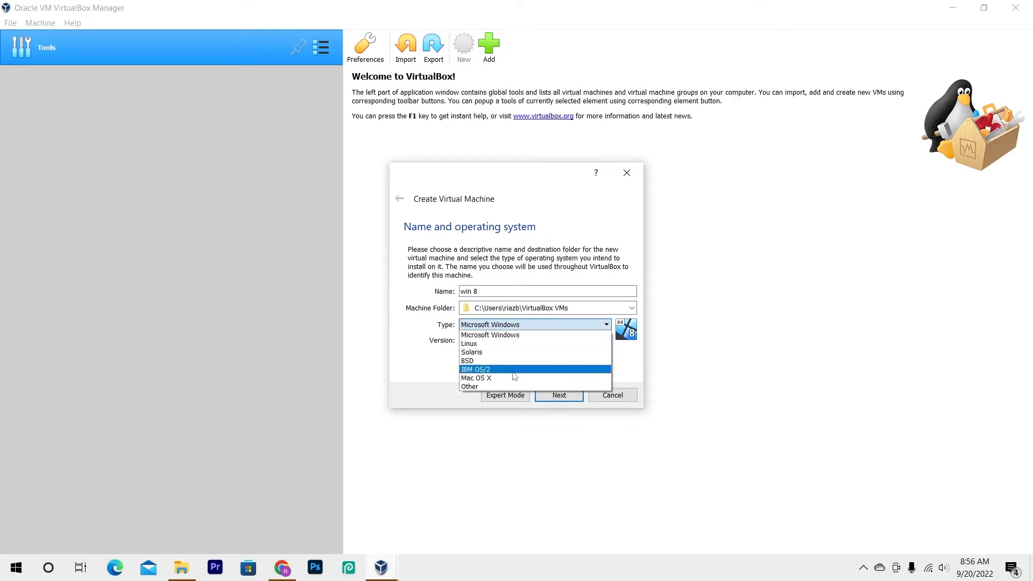
pyautogui.click(430, 365)
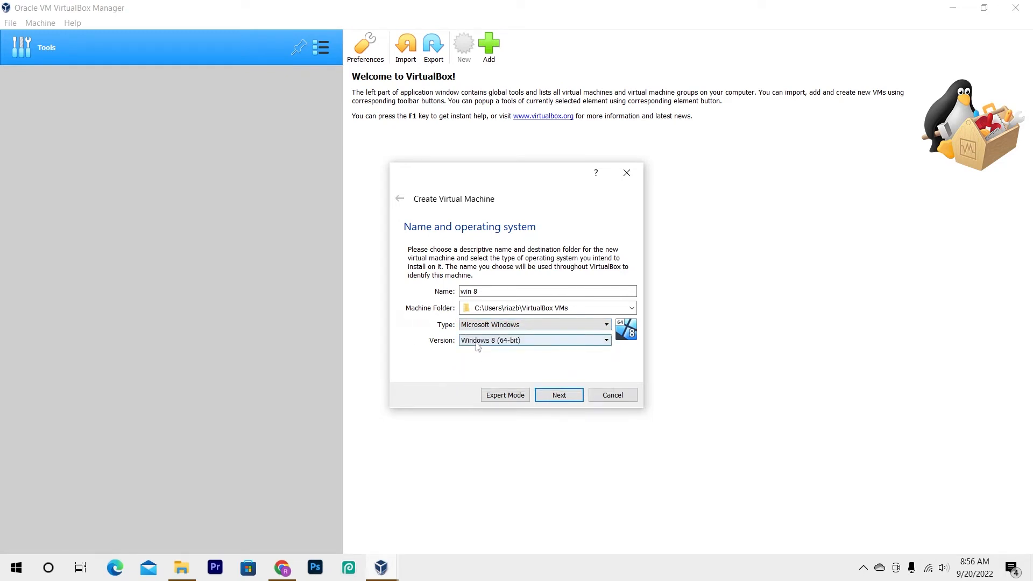
# Set the virtual machine's version to Windows 8 (32-bit) and accept the recommended 1024 MB of memory
pyautogui.click(500, 343)
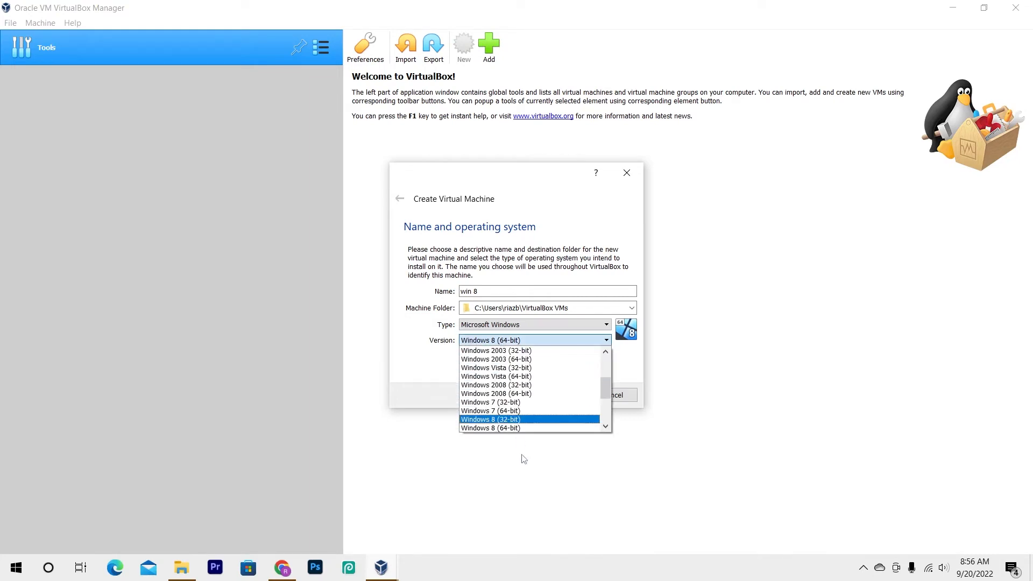
pyautogui.click(495, 420)
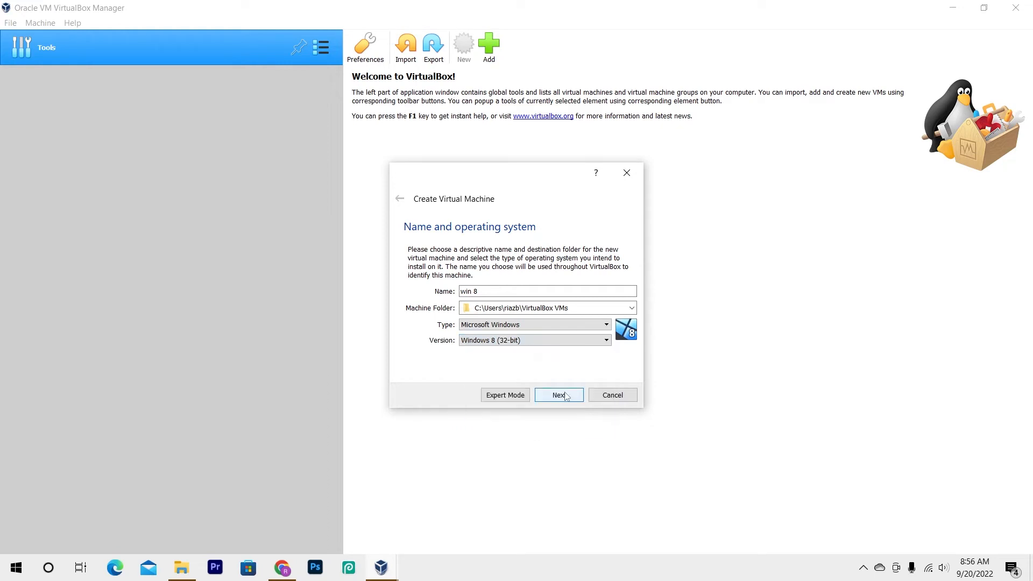
pyautogui.click(559, 395)
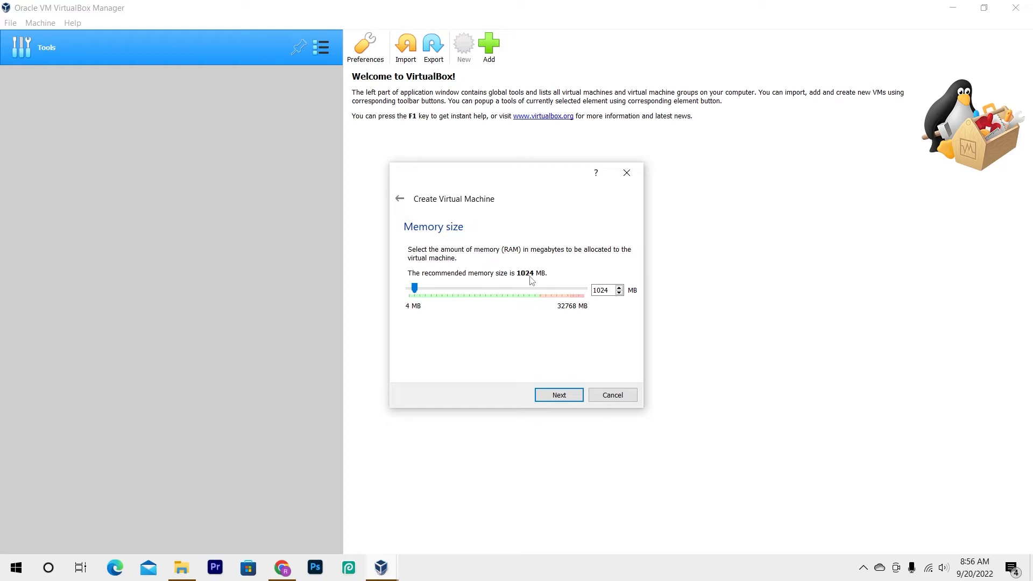
pyautogui.click(560, 398)
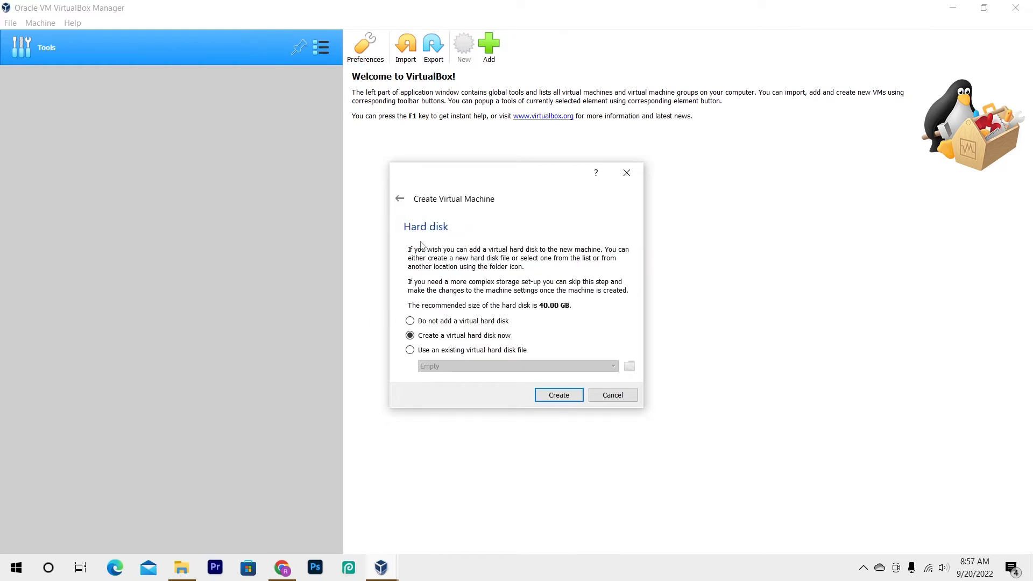
# Create a dynamically allocated VDI virtual hard disk of 40.00 GB for the machine, keeping the default file location
pyautogui.click(559, 395)
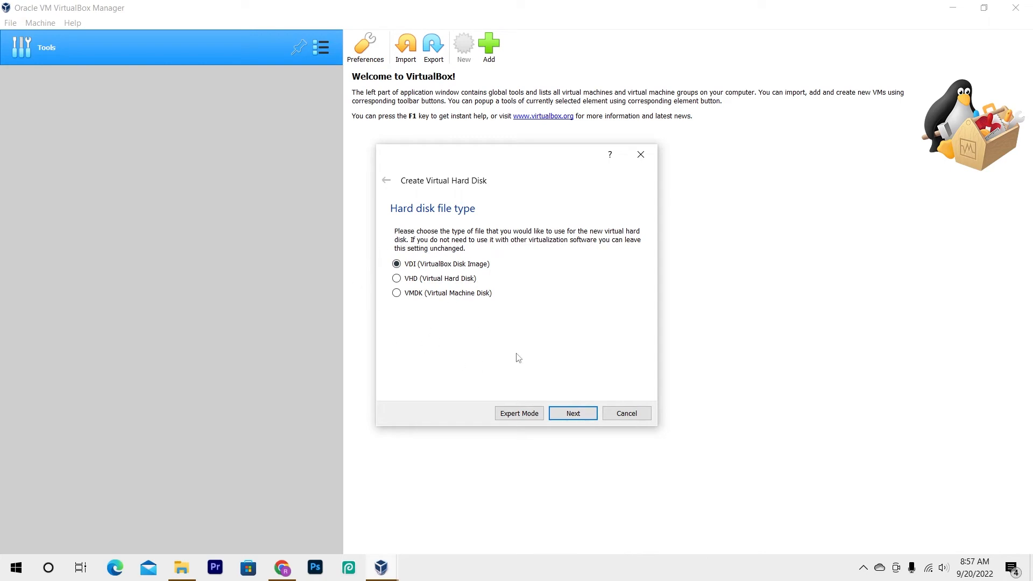
pyautogui.click(582, 419)
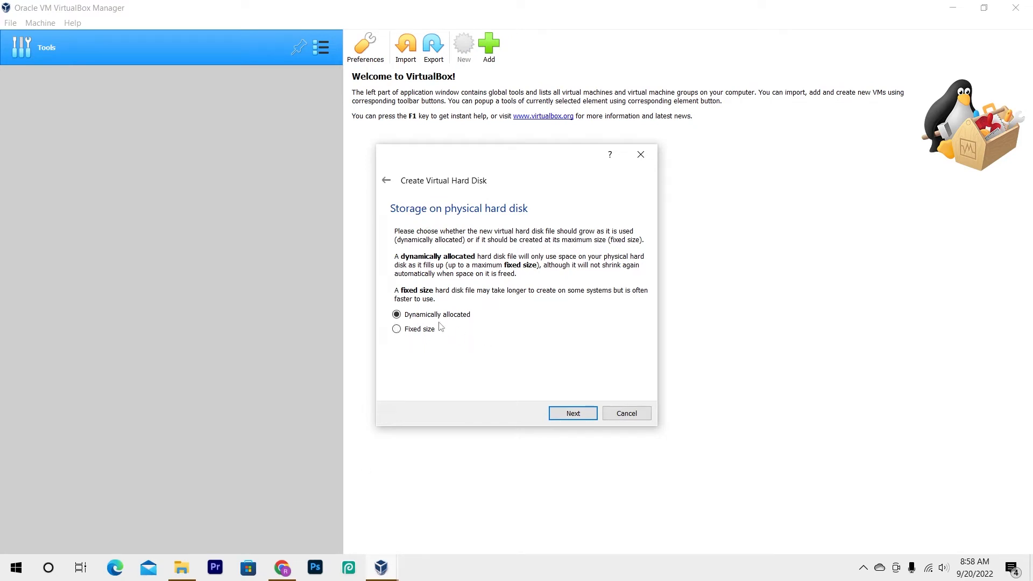
pyautogui.click(573, 413)
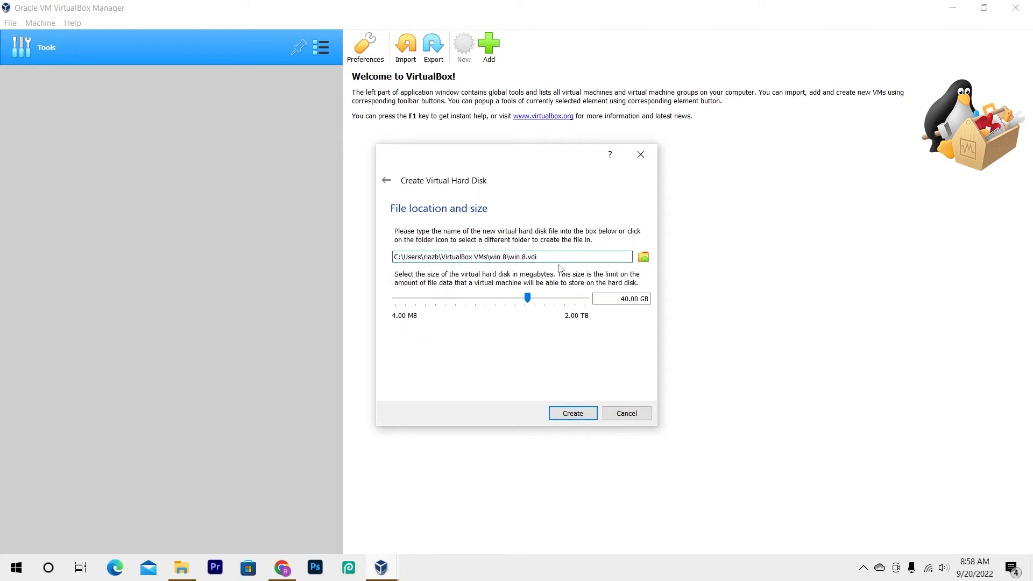
pyautogui.moveTo(538, 257); pyautogui.dragTo(395, 266)
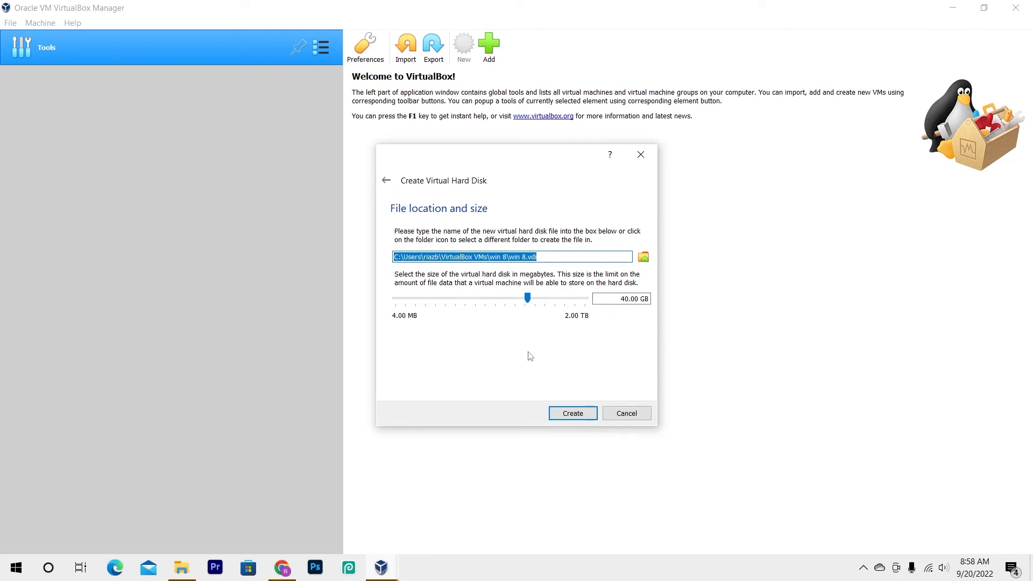
pyautogui.click(573, 413)
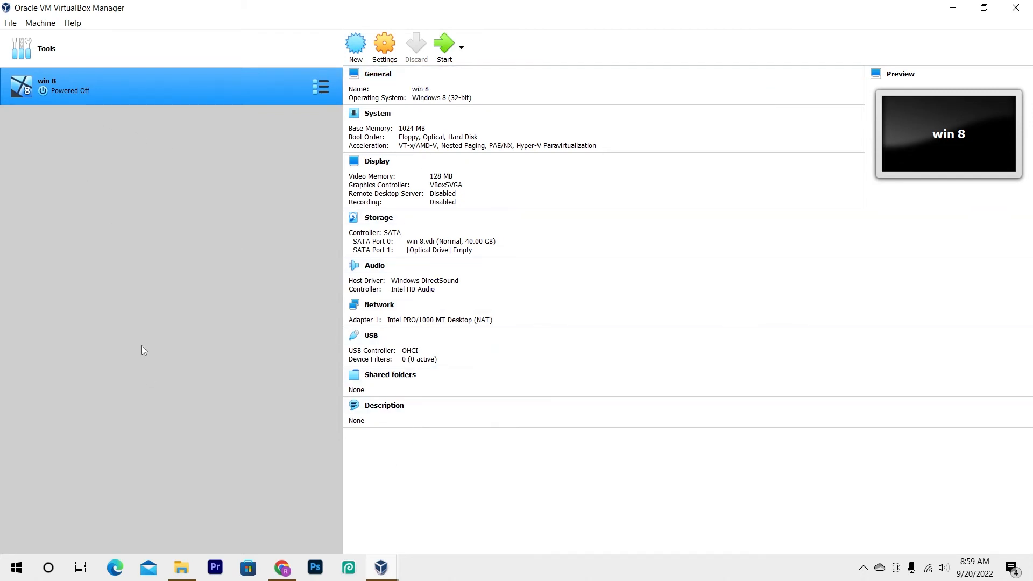
# Start the win 8 machine with Win_8.1_Super_Lite_2017_igetintopc.com.iso added as its start-up disk
pyautogui.click(443, 50)
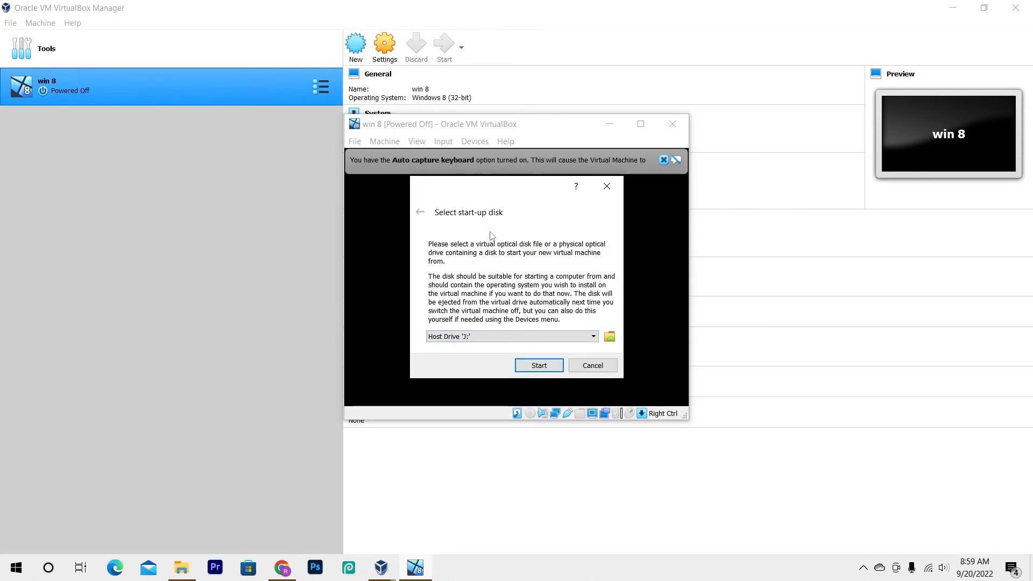
pyautogui.click(610, 338)
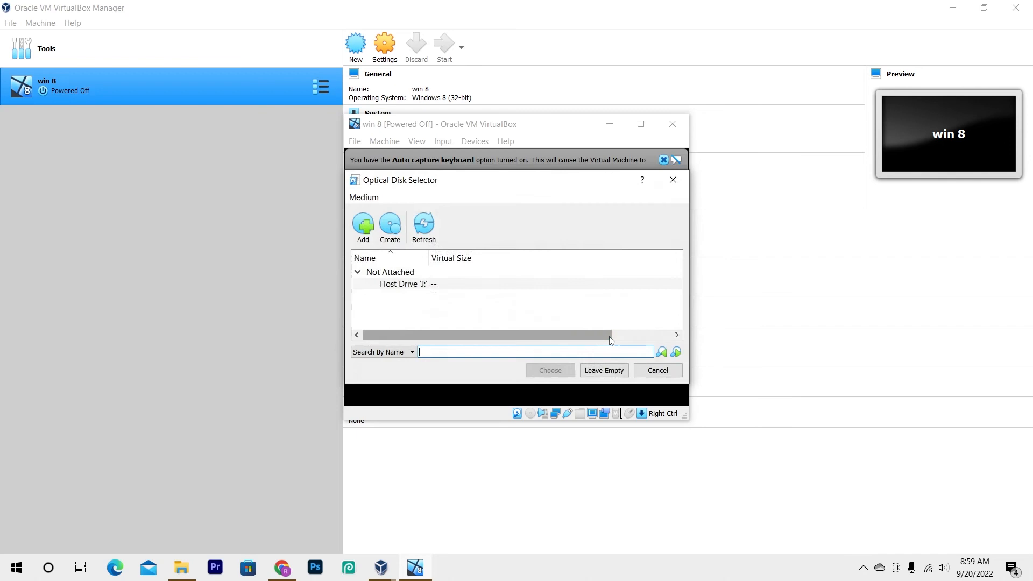
pyautogui.click(366, 228)
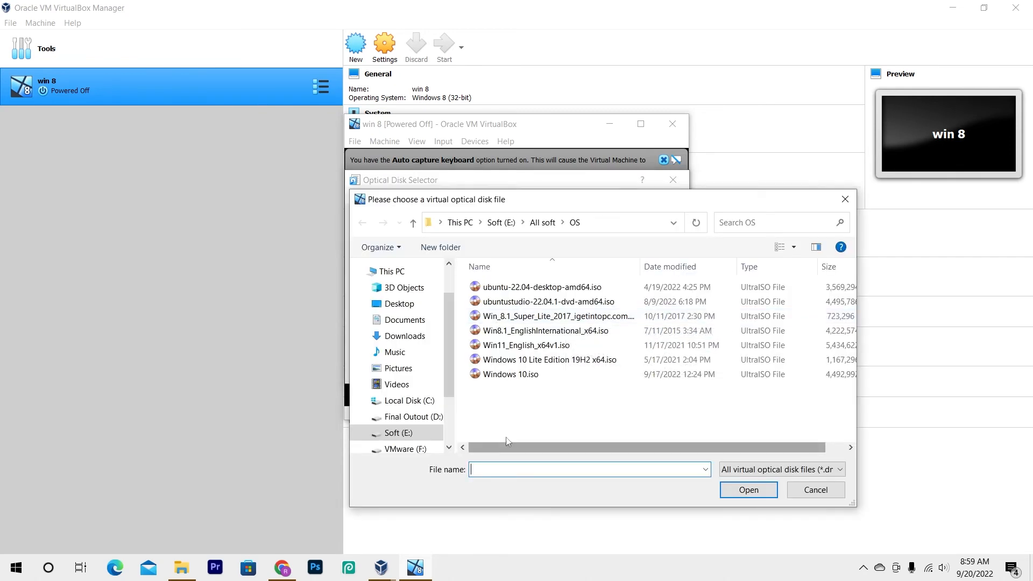
pyautogui.click(497, 318)
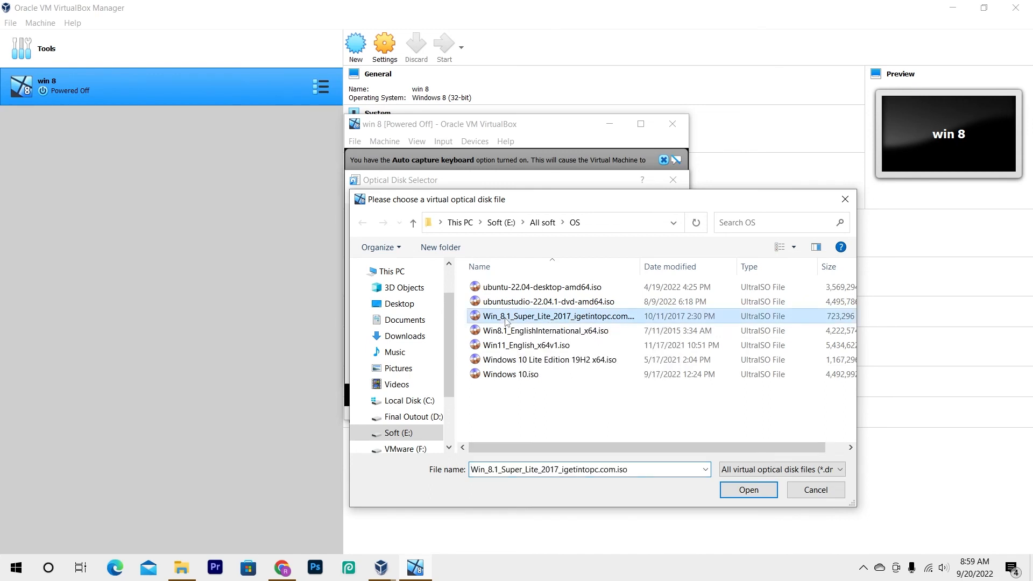
pyautogui.click(748, 490)
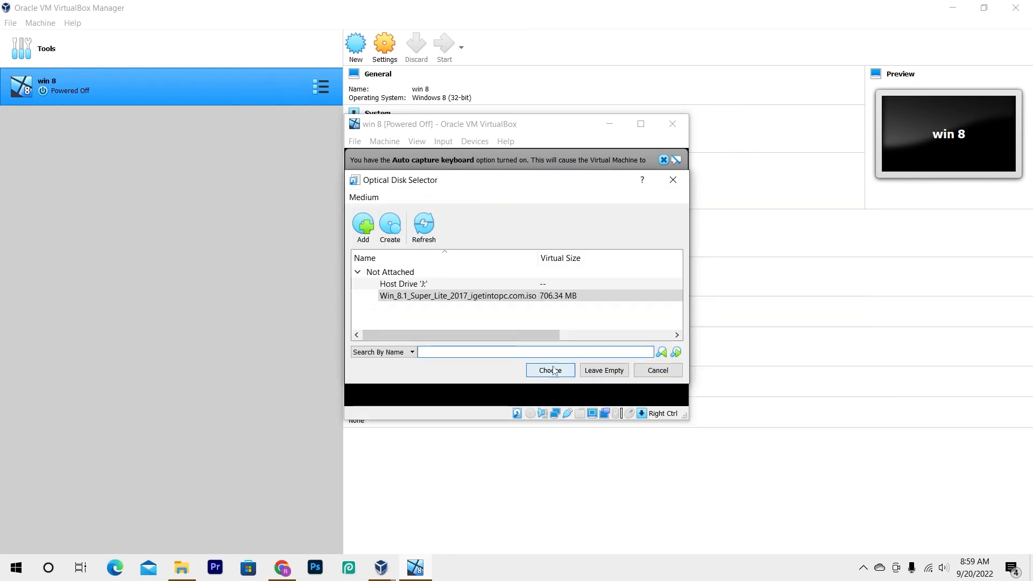
pyautogui.click(550, 371)
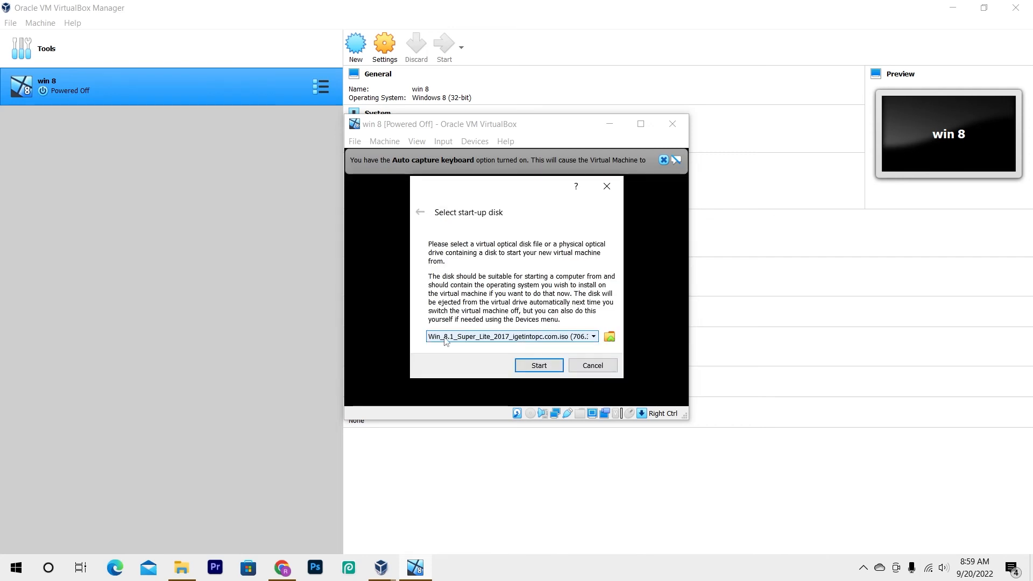
pyautogui.click(539, 370)
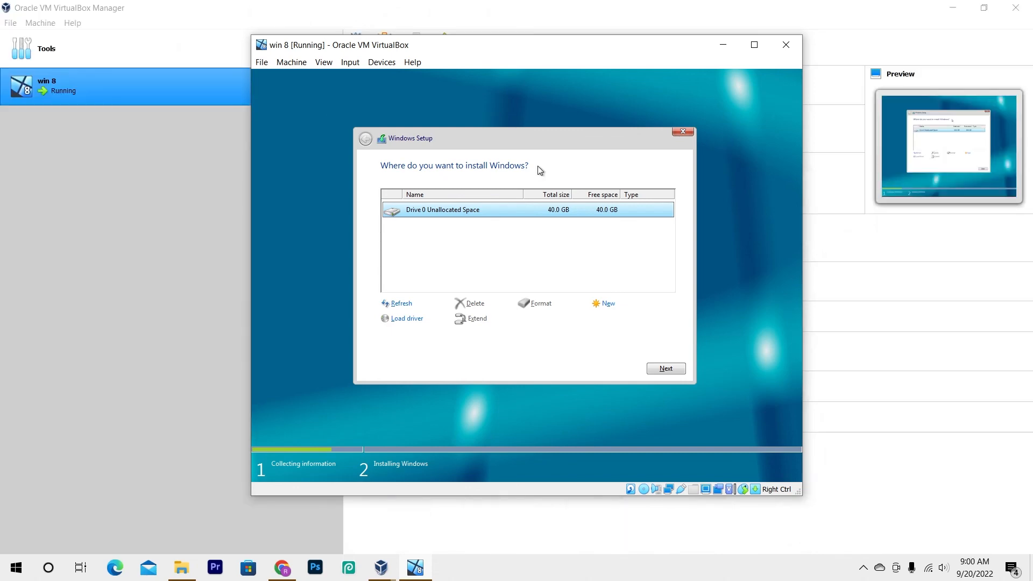
# Minimize the running virtual machine and all other open windows to show the desktop
pyautogui.click(723, 44)
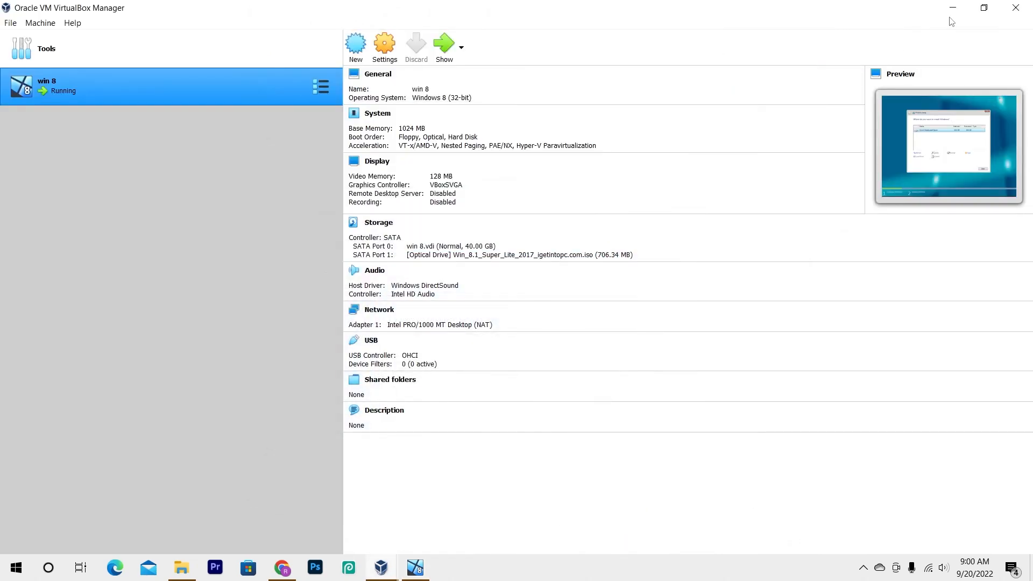
pyautogui.click(953, 7)
pyautogui.click(954, 8)
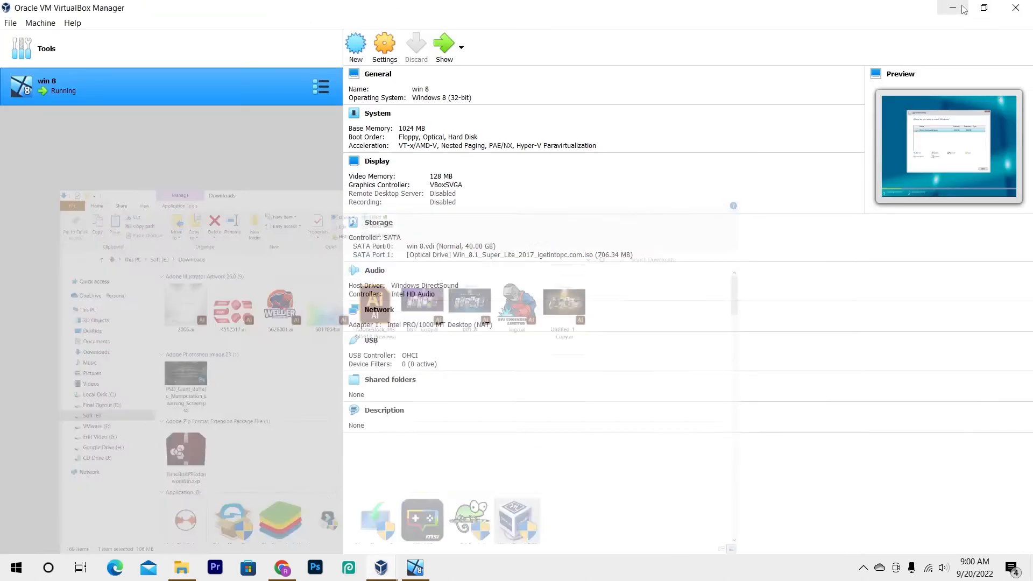
pyautogui.click(954, 9)
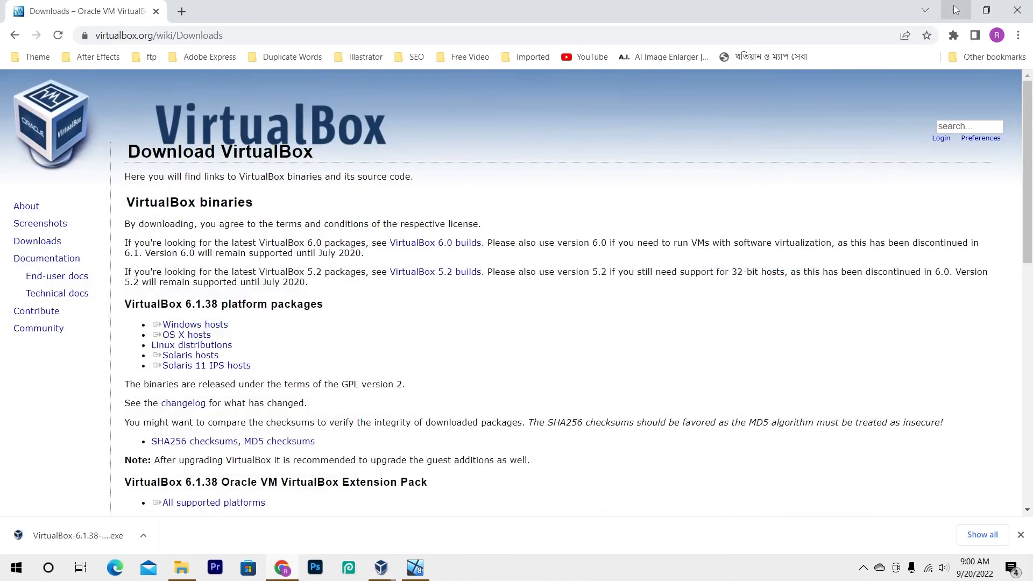
pyautogui.click(954, 9)
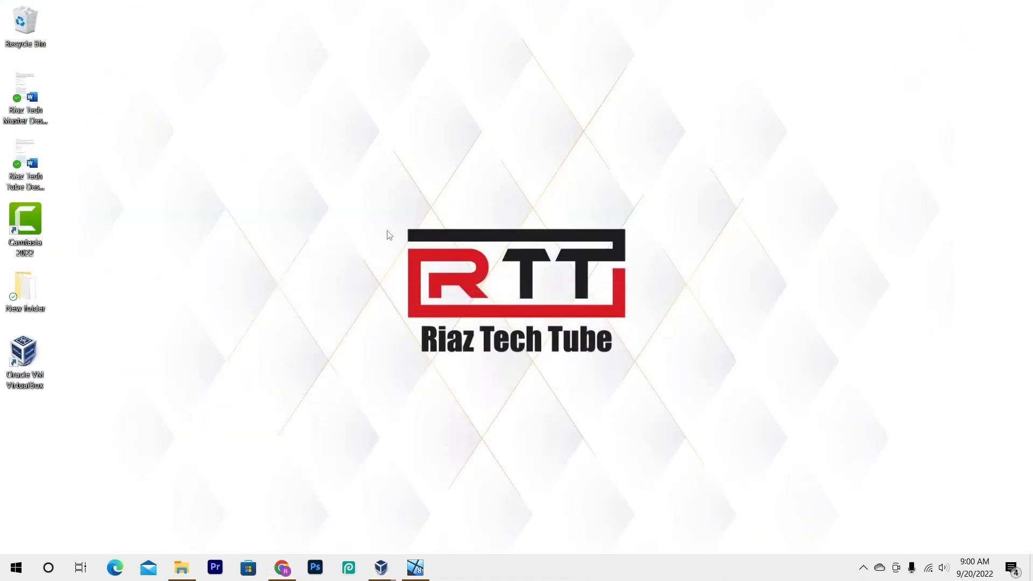